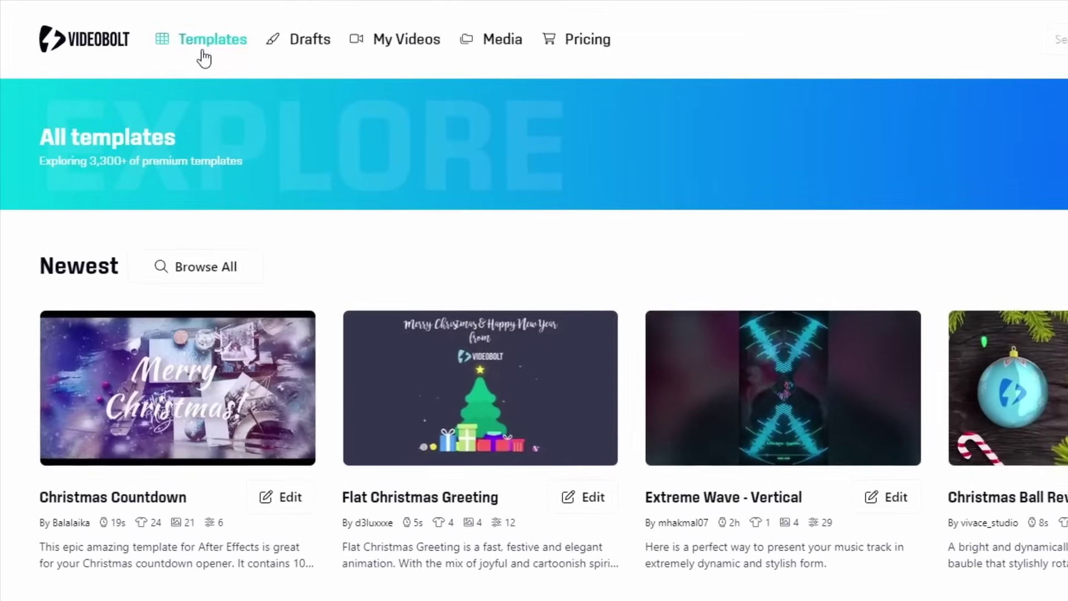
Step: Show the template categories menu from the Videobolt navigation
left_click(199, 47)
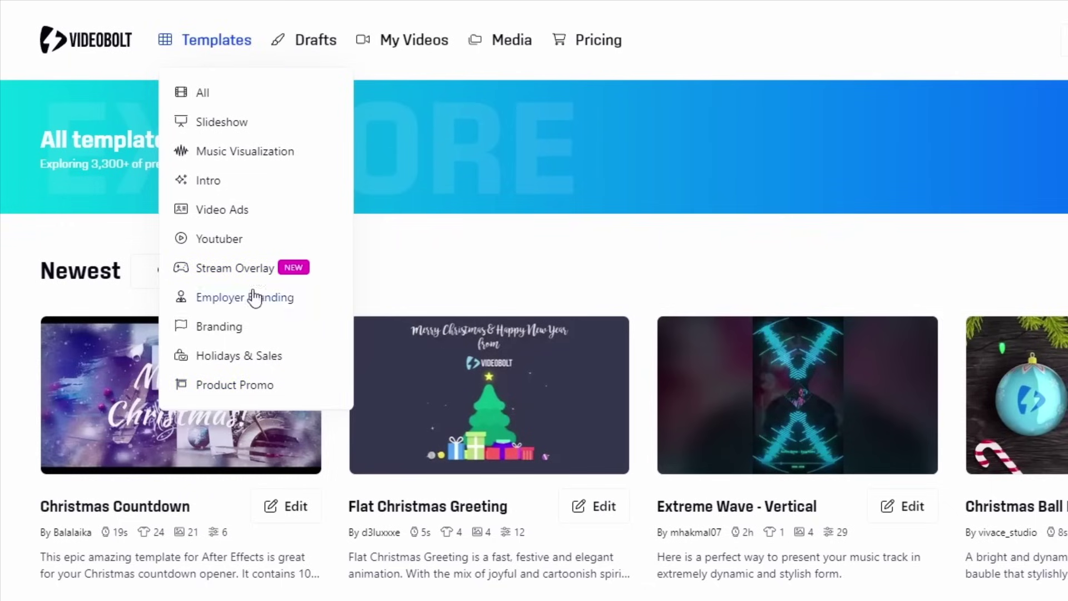
Step: Open Browse All and filter templates to the Gaming industry and Minimalist style
left_click(232, 267)
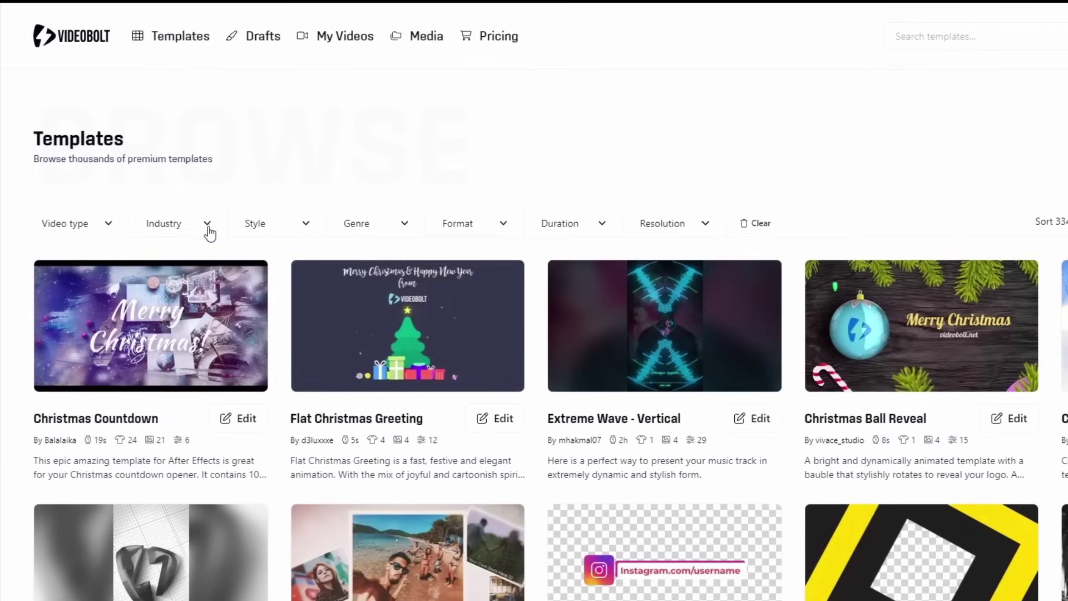
scroll(228, 245, "down", 6)
scroll(230, 245, "up", 6)
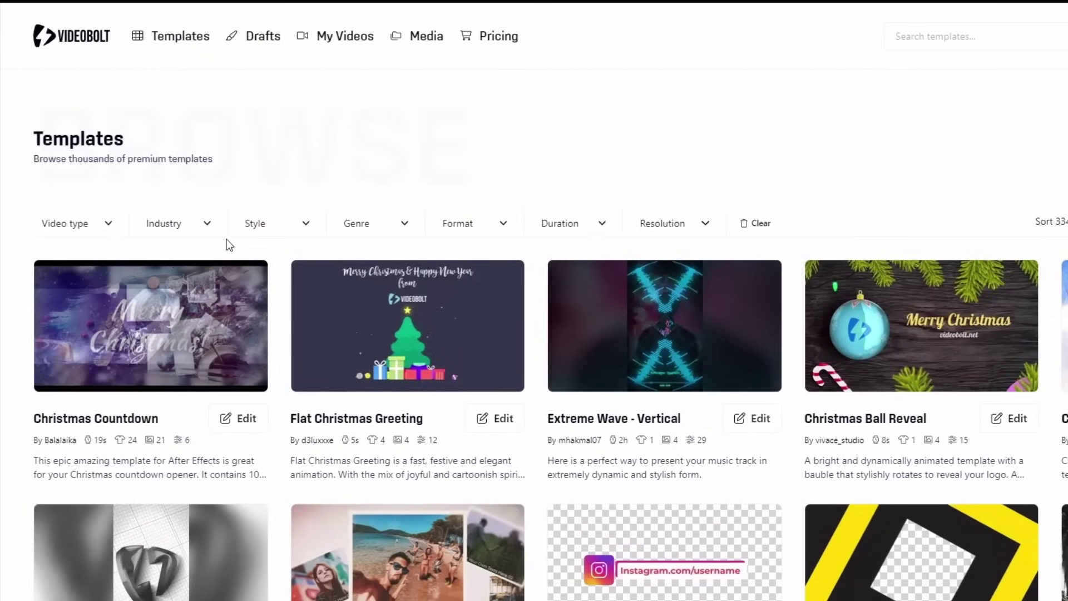
left_click(208, 225)
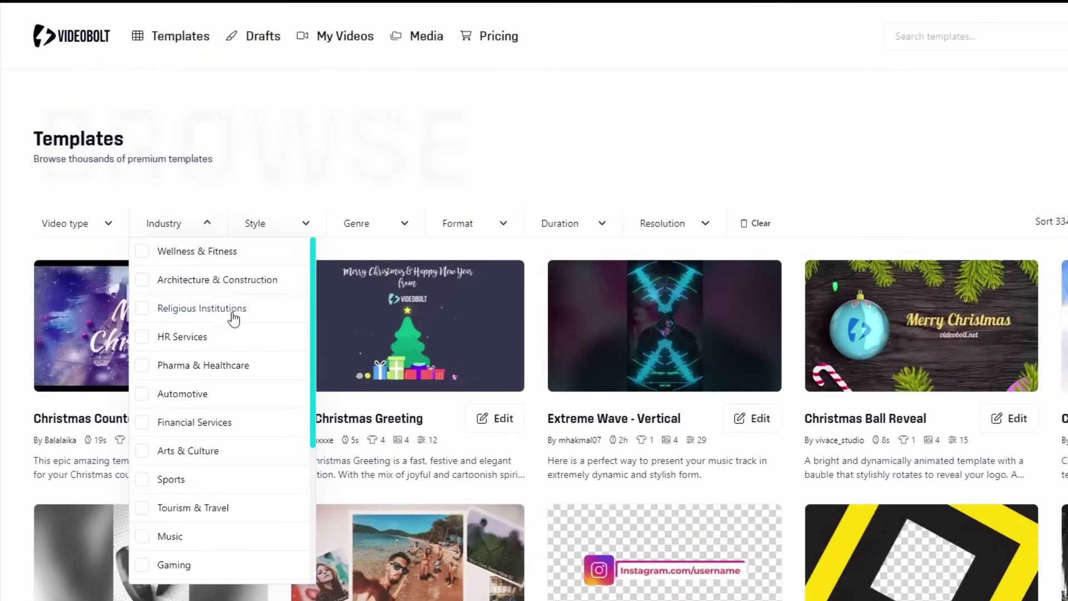
left_click(209, 566)
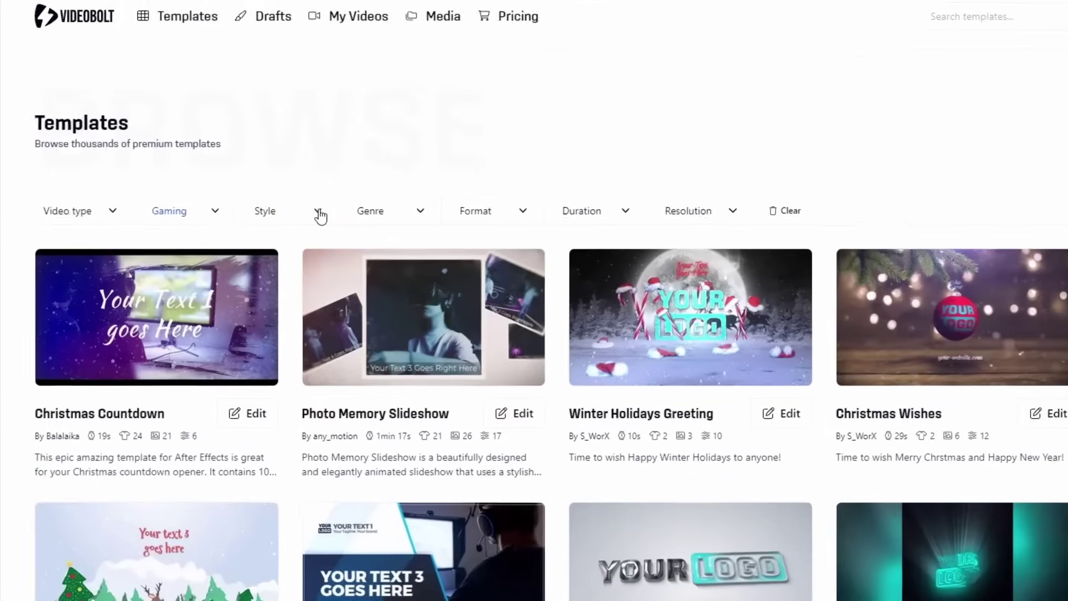
left_click(306, 223)
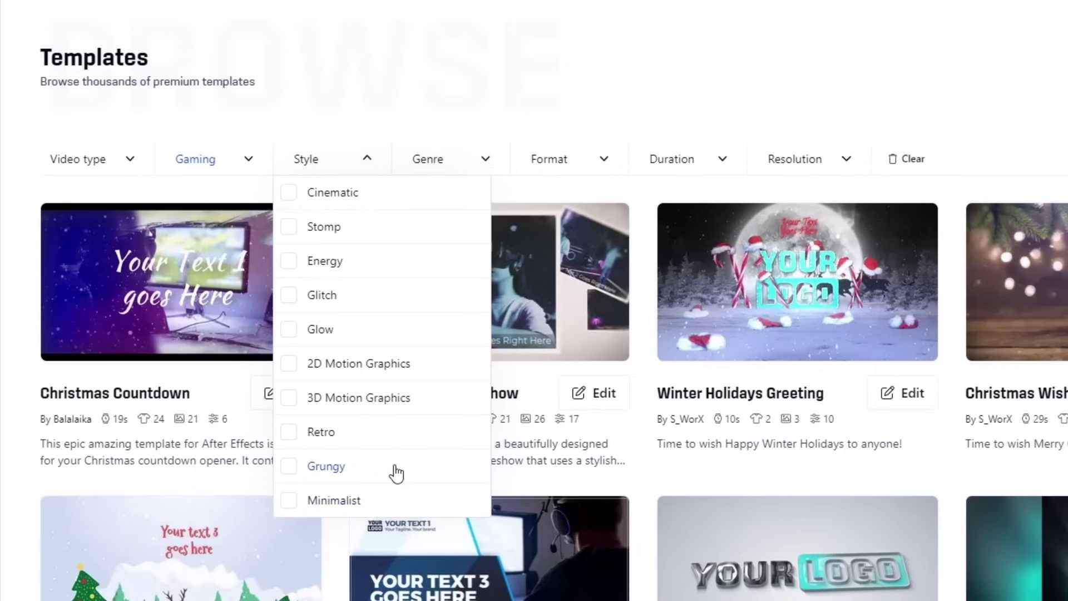
left_click(396, 500)
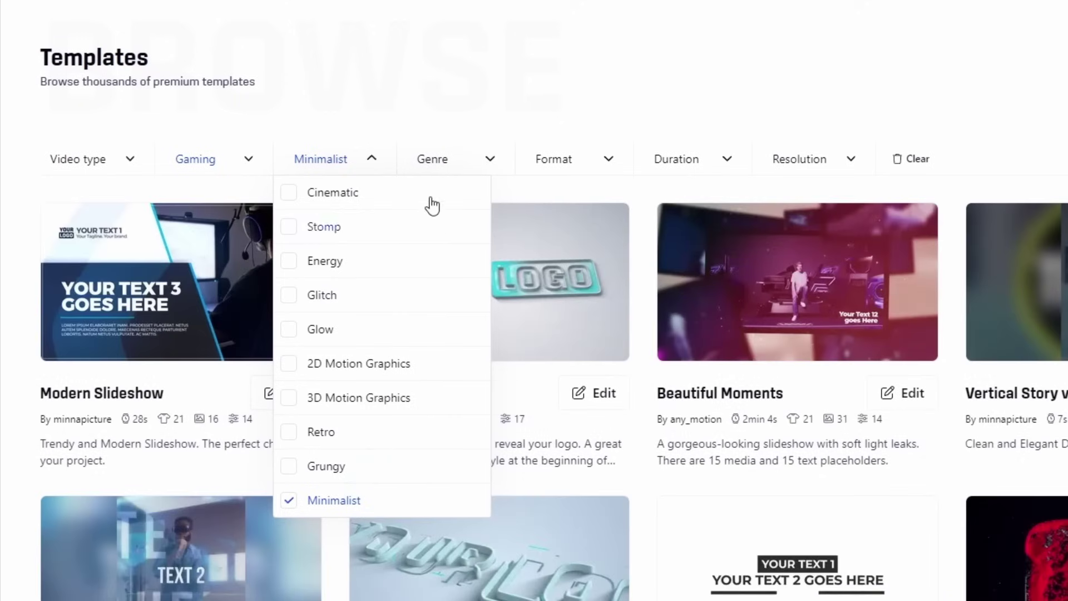
Step: Review the Format, Duration and Resolution dropdown options
left_click(603, 161)
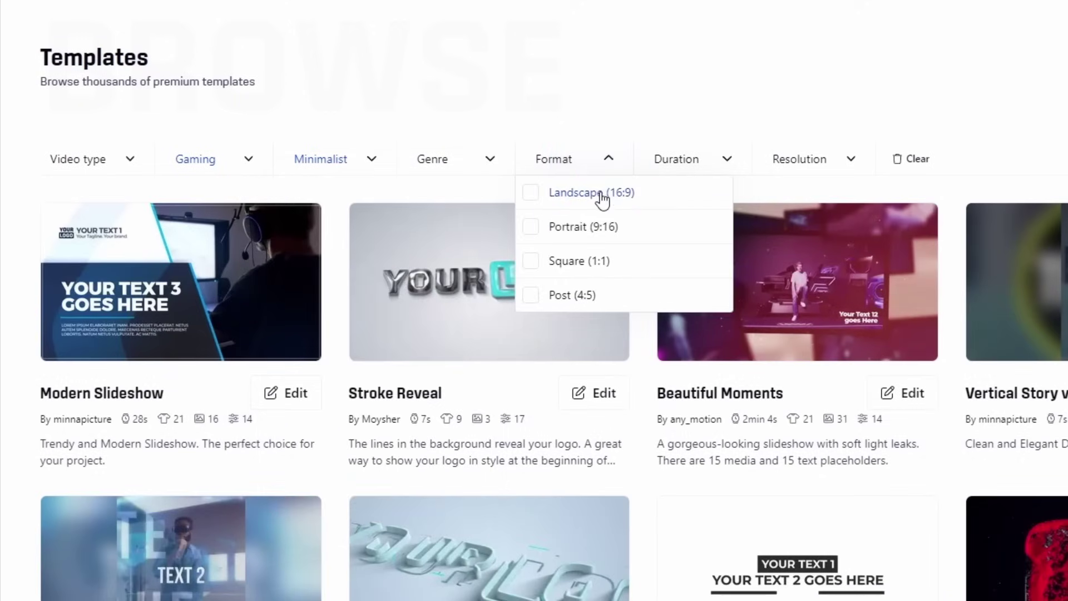
left_click(726, 160)
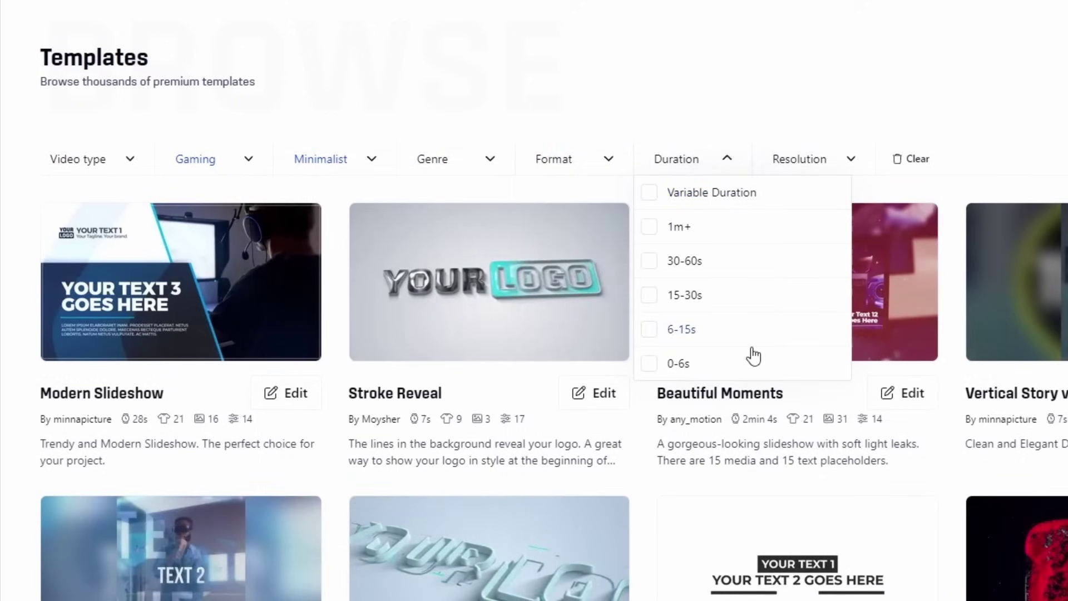
left_click(852, 165)
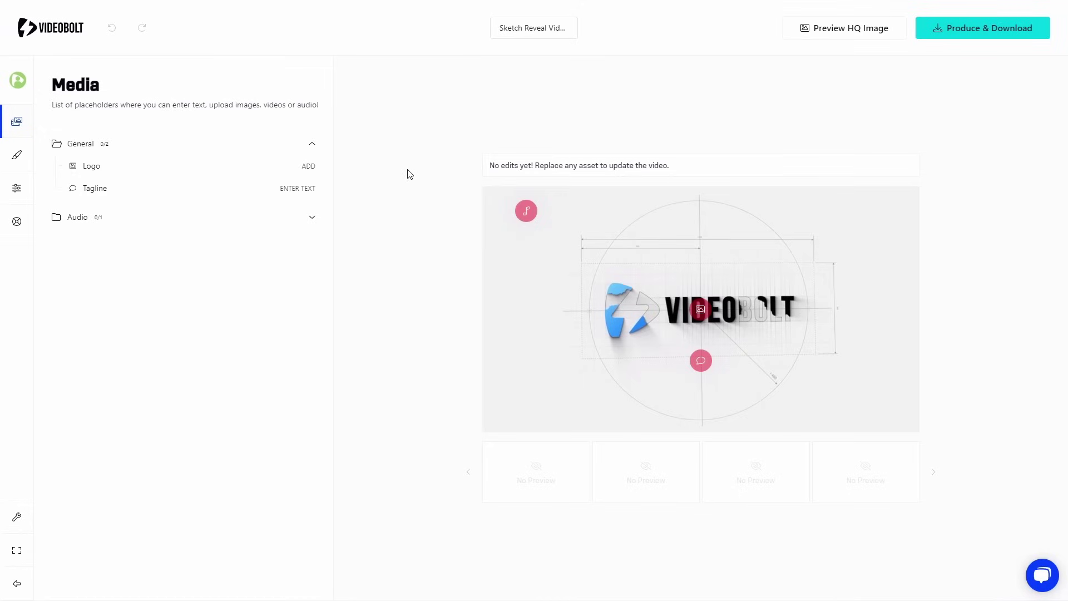
Step: Inspect the Sketch Reveal template's Logo and Tagline placeholders and preview in the editor
mouse_move(256, 167)
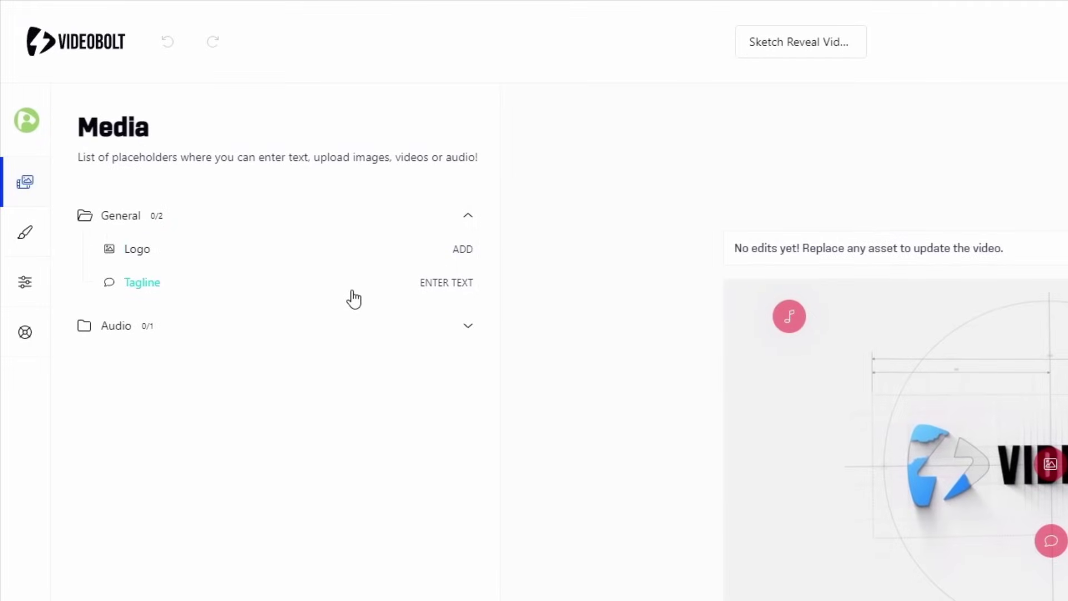
mouse_move(45, 208)
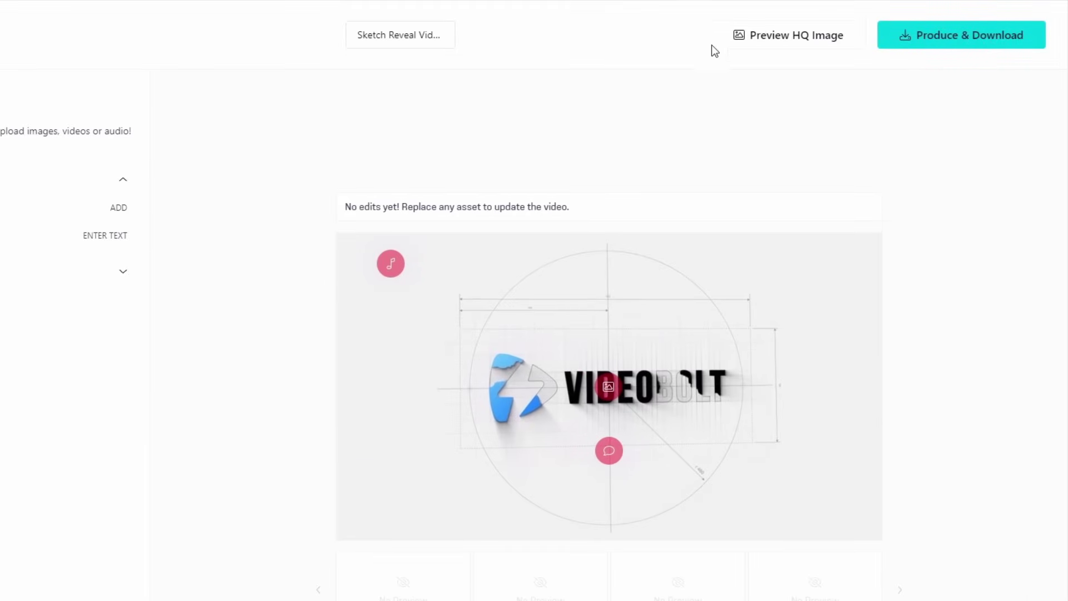
mouse_move(77, 214)
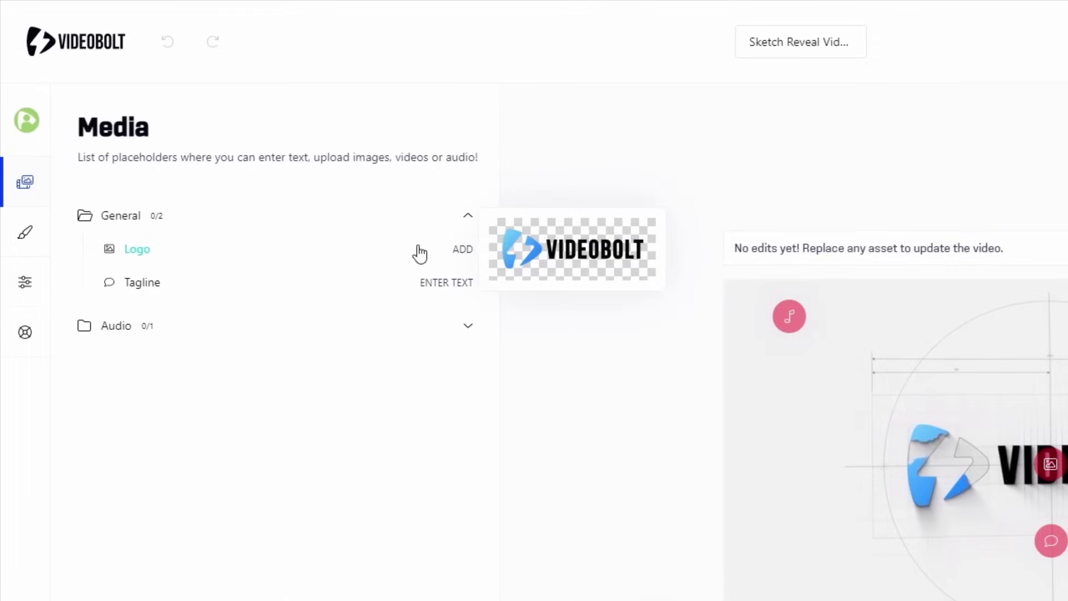
Step: Replace the template's logo with Your Logo Horizontal White.png from the media library
left_click(419, 254)
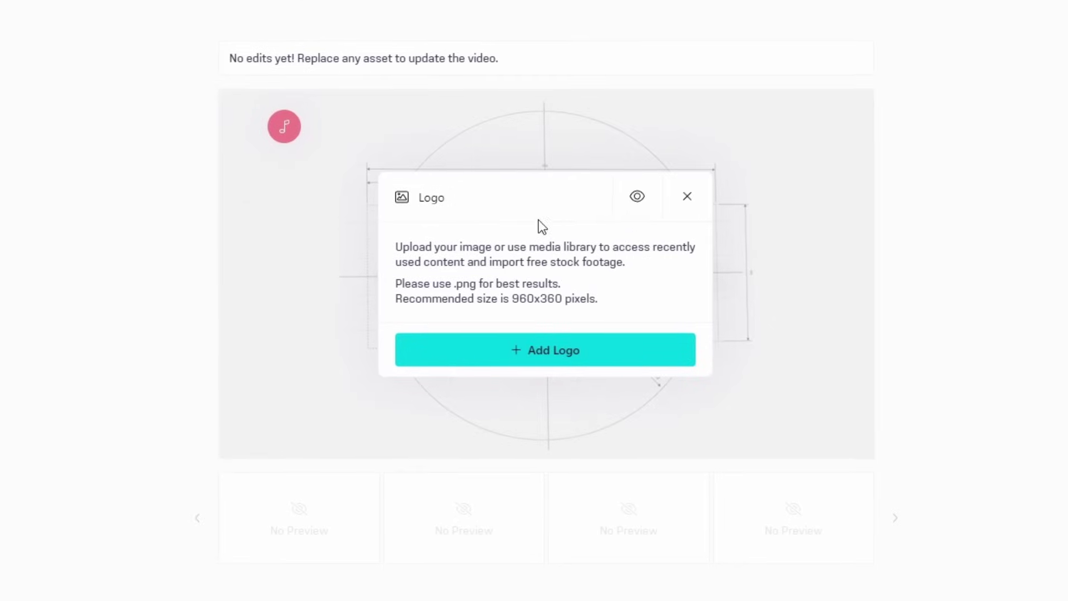
left_click(686, 198)
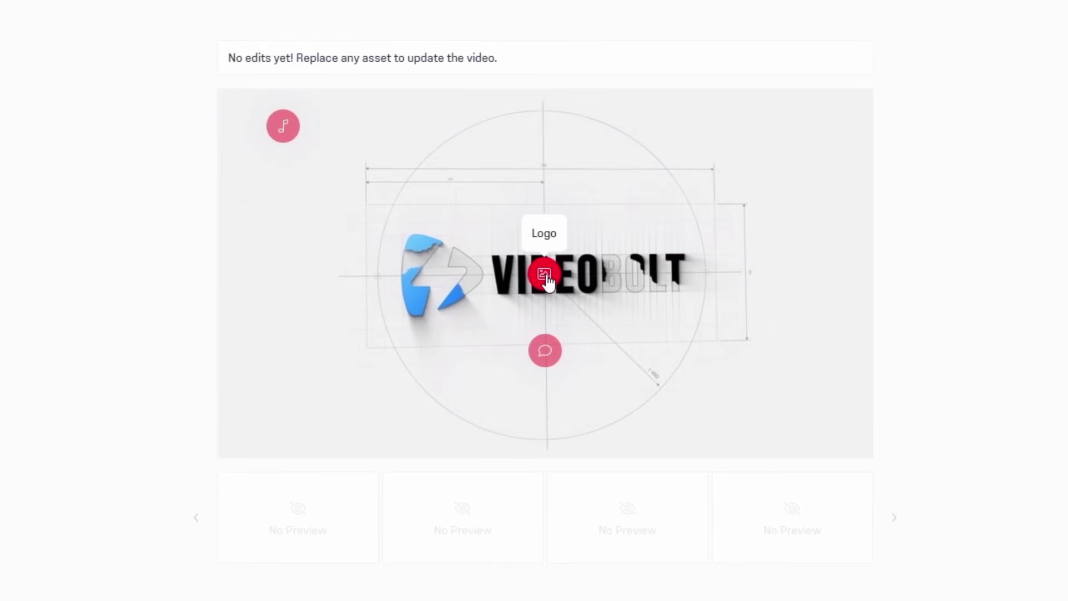
left_click(545, 275)
left_click(633, 355)
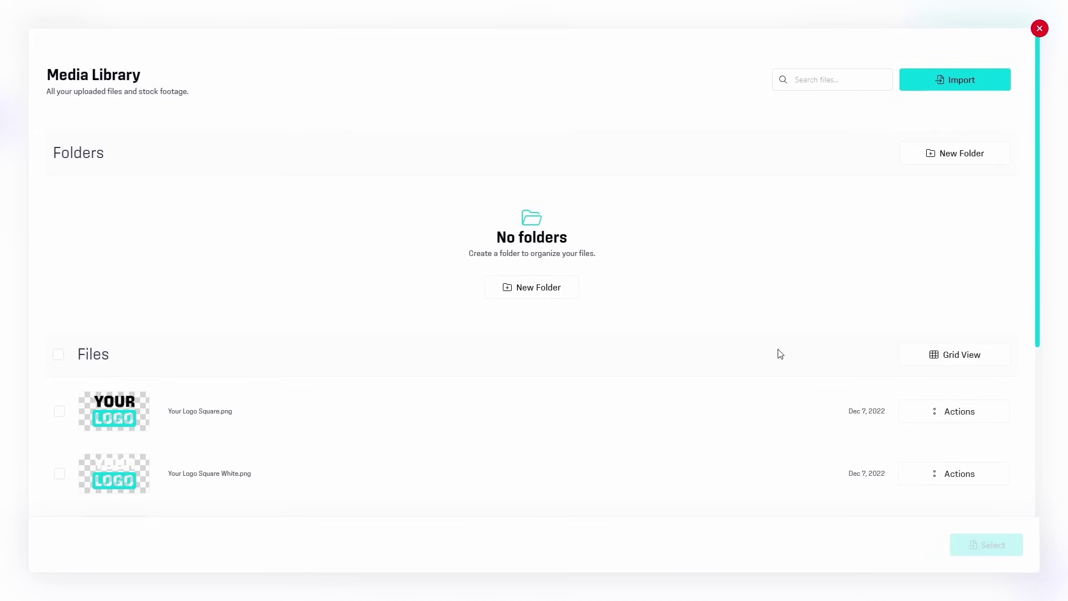
scroll(781, 353, "down", 4)
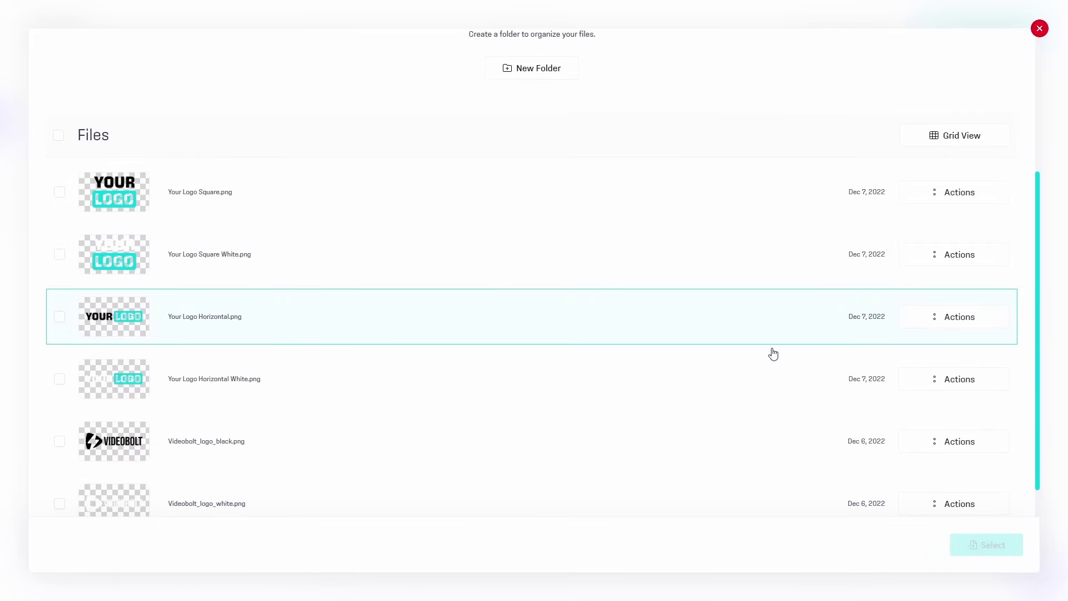
left_click(114, 390)
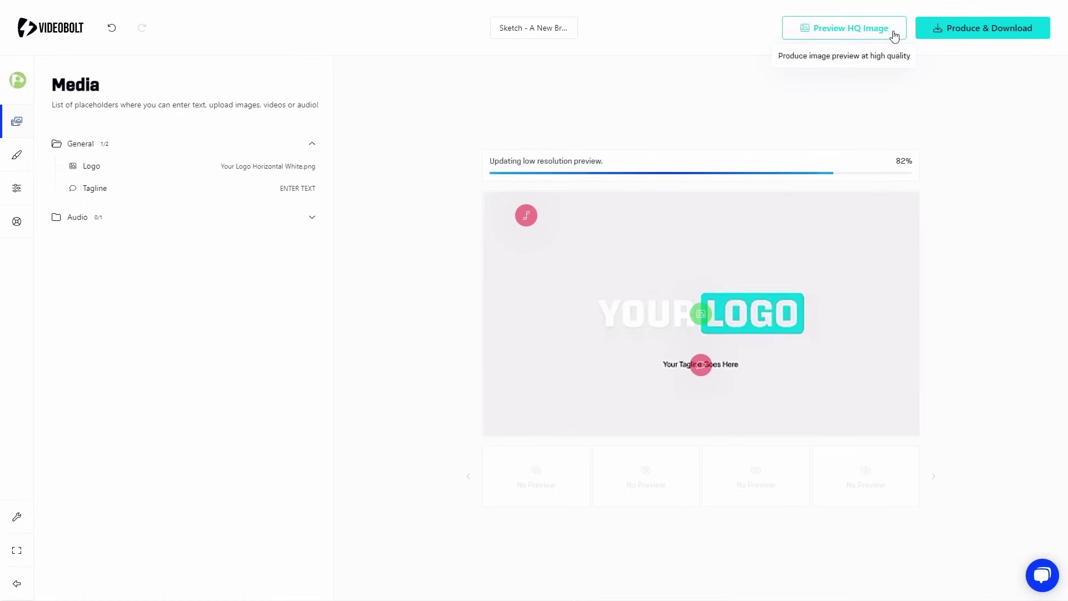
Step: Render a high-quality preview showing the new logo
left_click(894, 37)
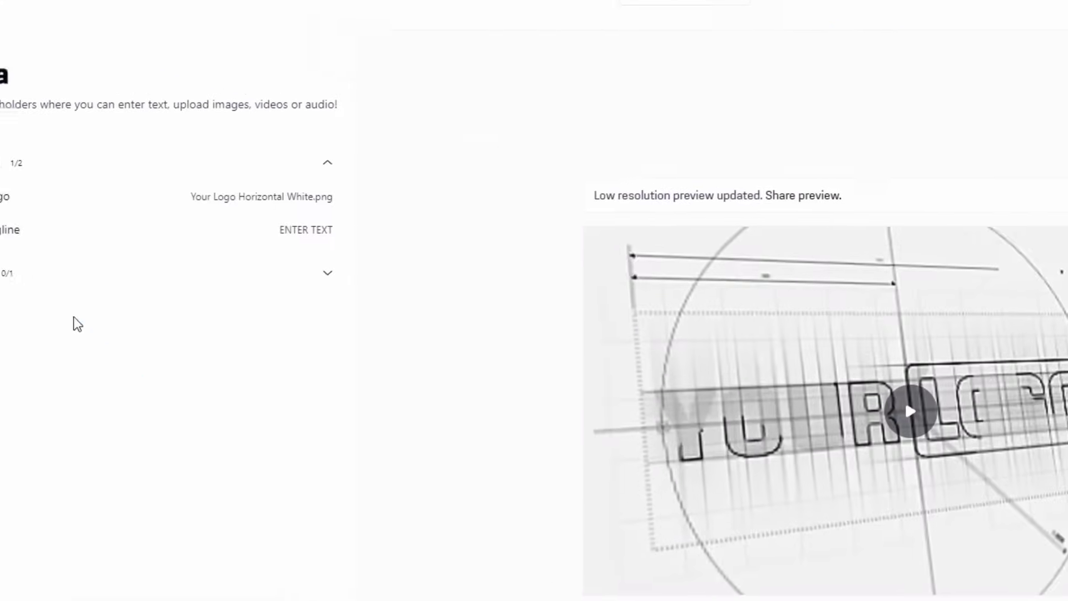
mouse_move(5, 231)
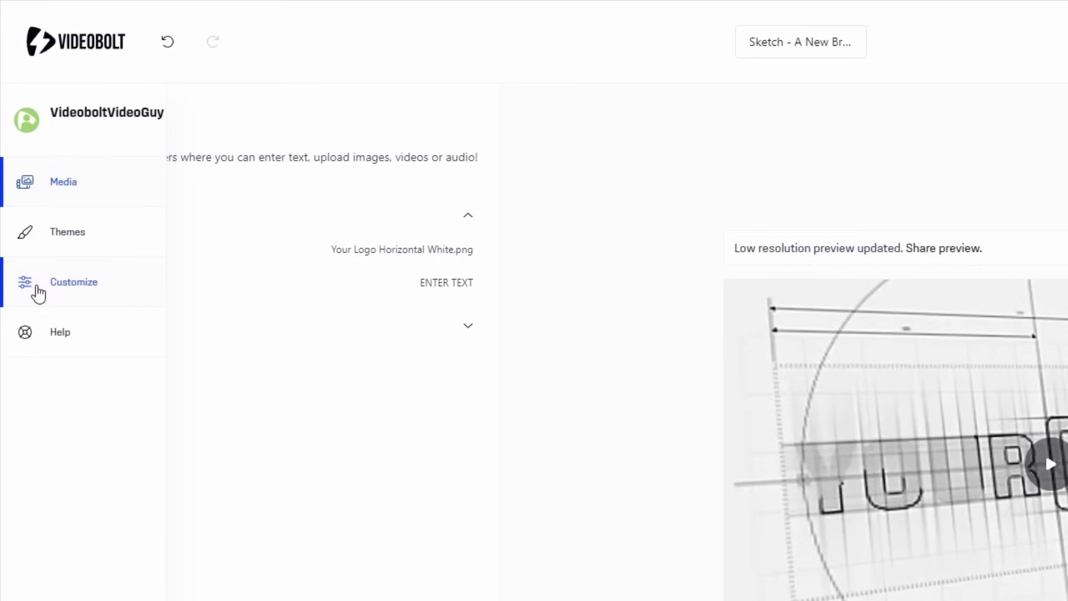
left_click(38, 293)
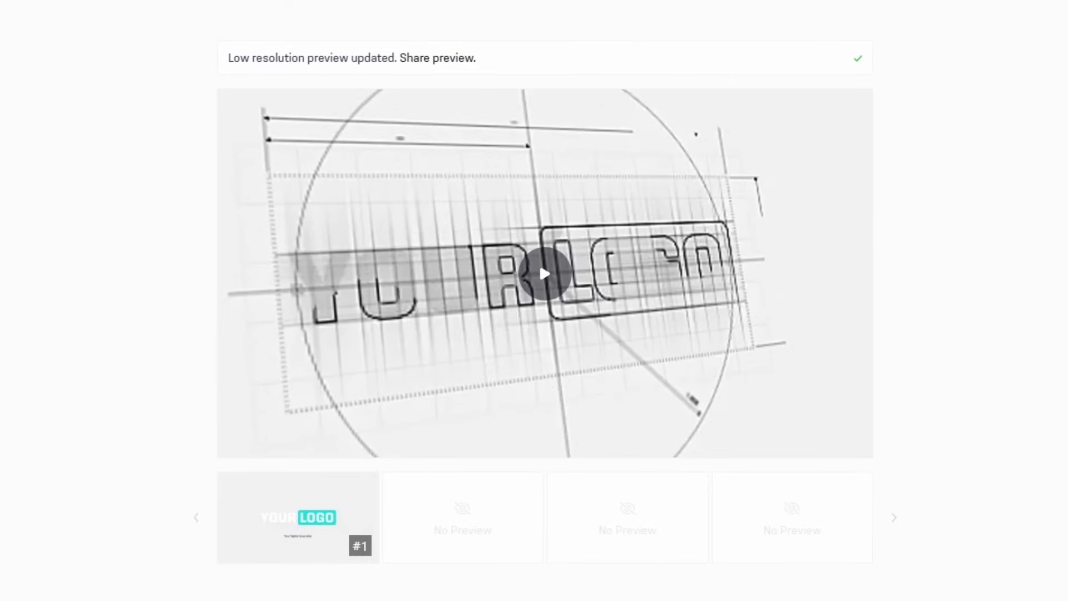
Step: Change the colour scheme's white swatch to blue #0067FF and play the preview
mouse_move(443, 204)
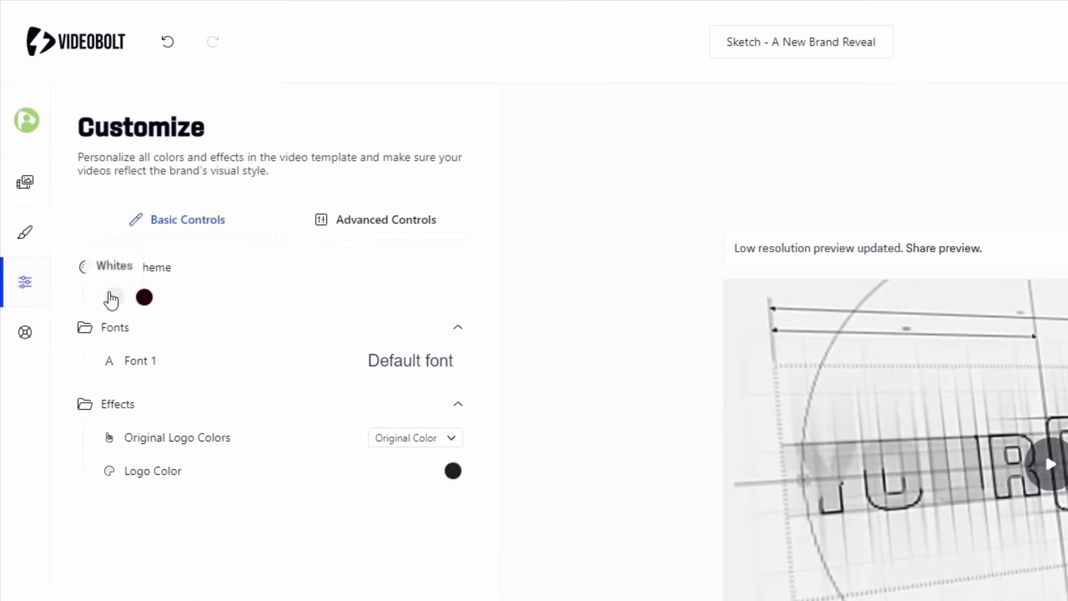
left_click(118, 304)
left_click(133, 540)
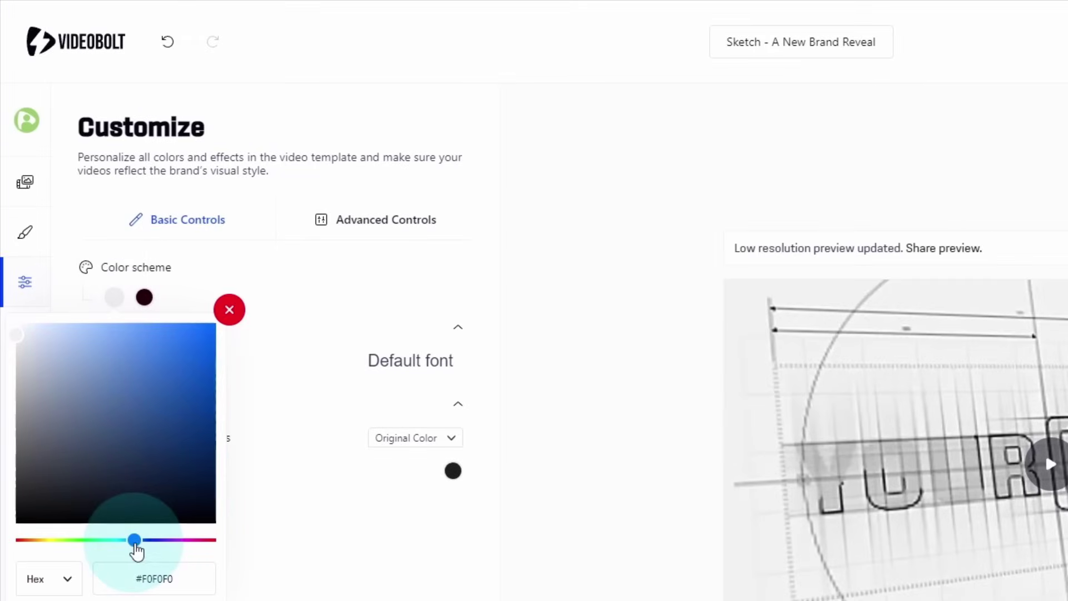
left_click_drag(168, 352, 218, 320)
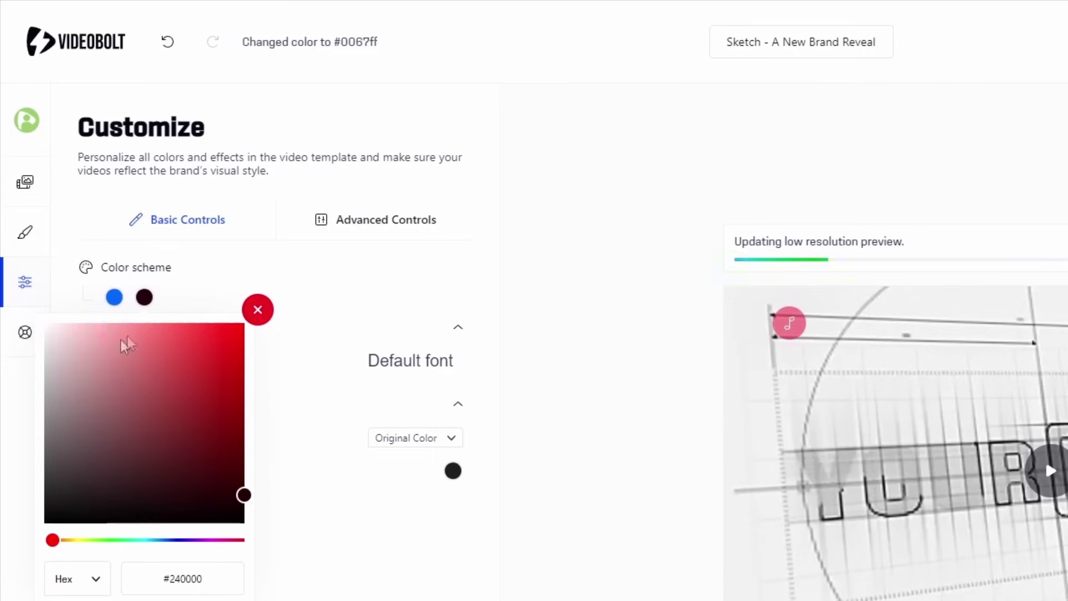
left_click(258, 310)
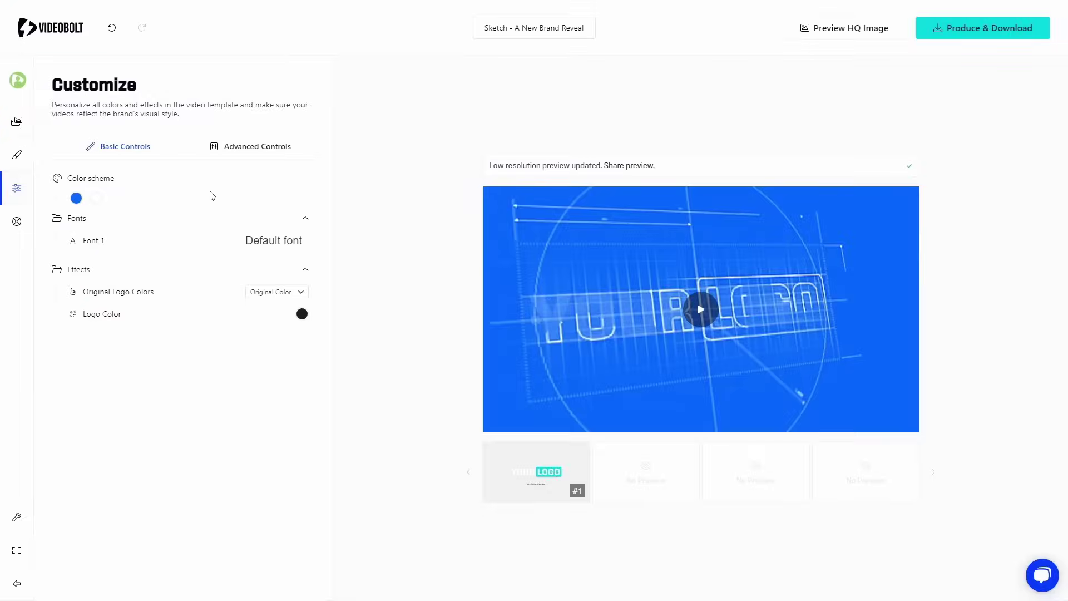
left_click(700, 309)
Step: Set Font 1 to the custom font file sinter-regular-1 from the media library
left_click(766, 399)
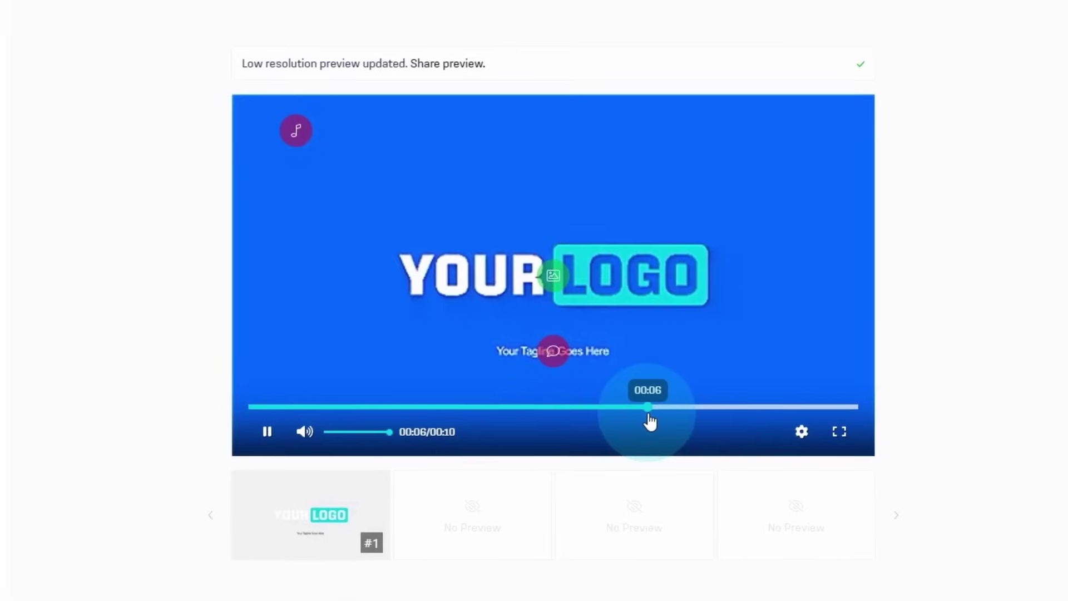
left_click(541, 335)
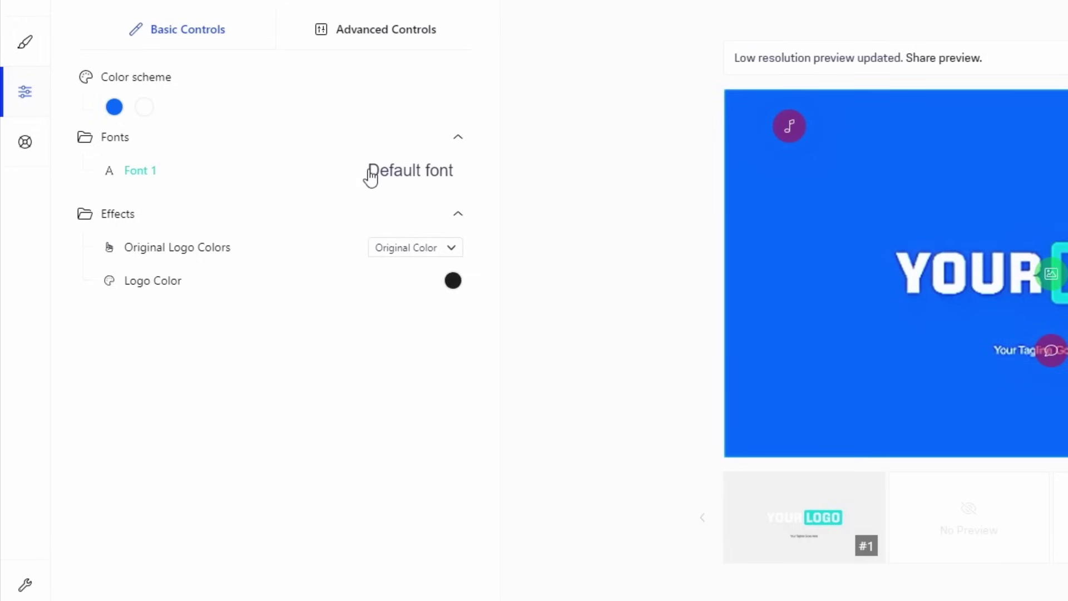
left_click(278, 178)
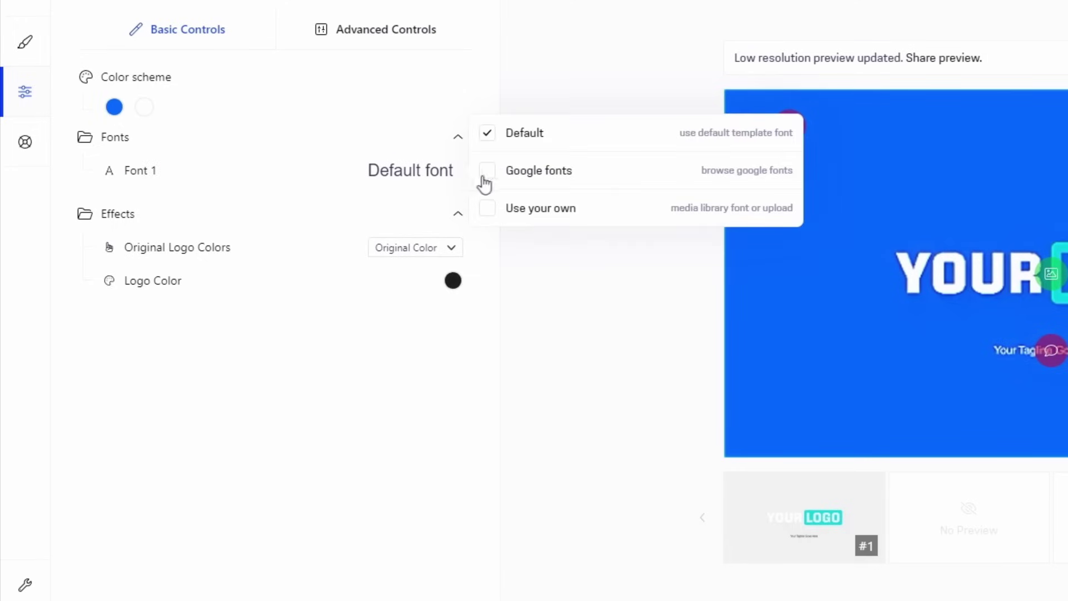
left_click(585, 182)
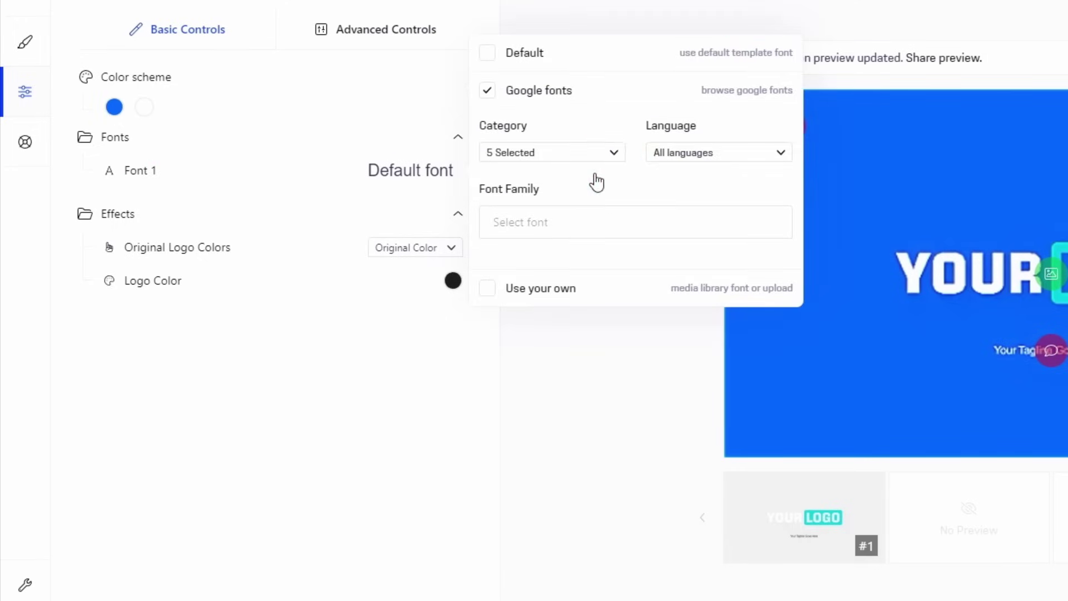
left_click(596, 295)
left_click(726, 271)
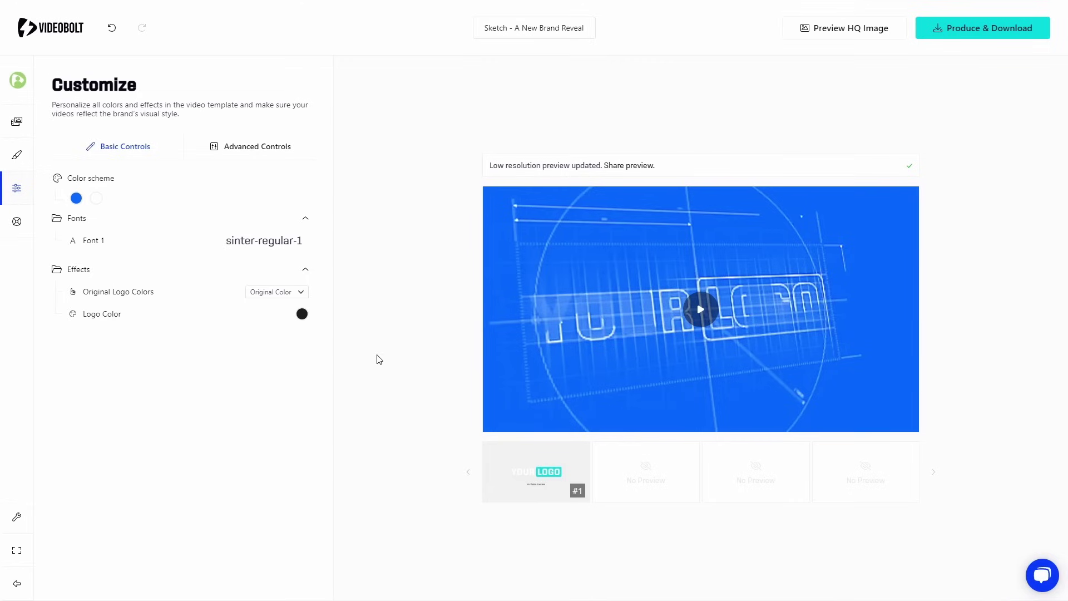
Step: Switch to Advanced Controls and expand the Colors and Logo and Tagline sections
left_click(267, 156)
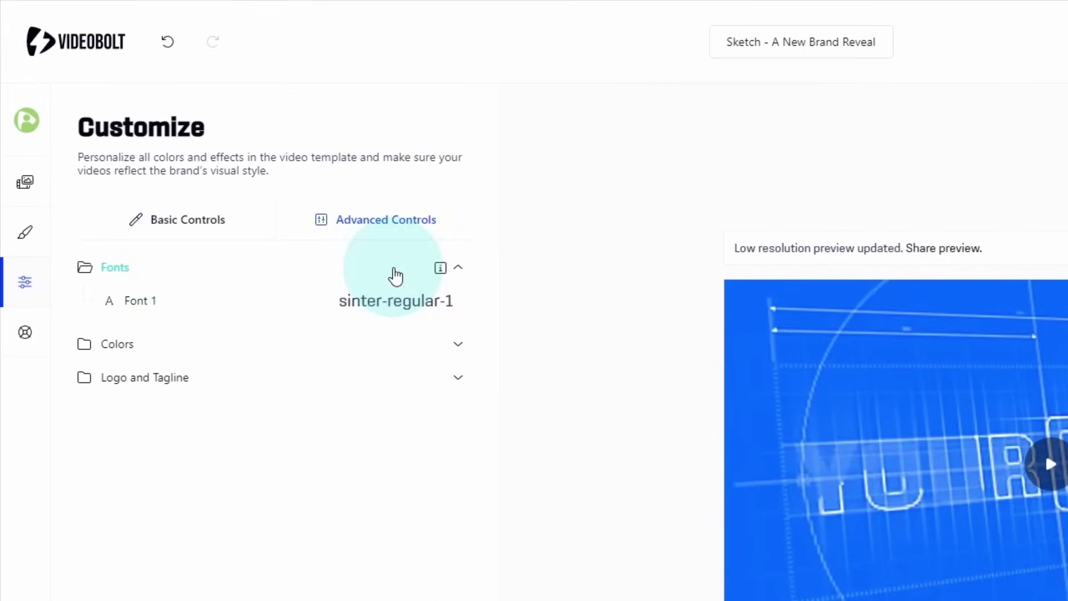
left_click(386, 351)
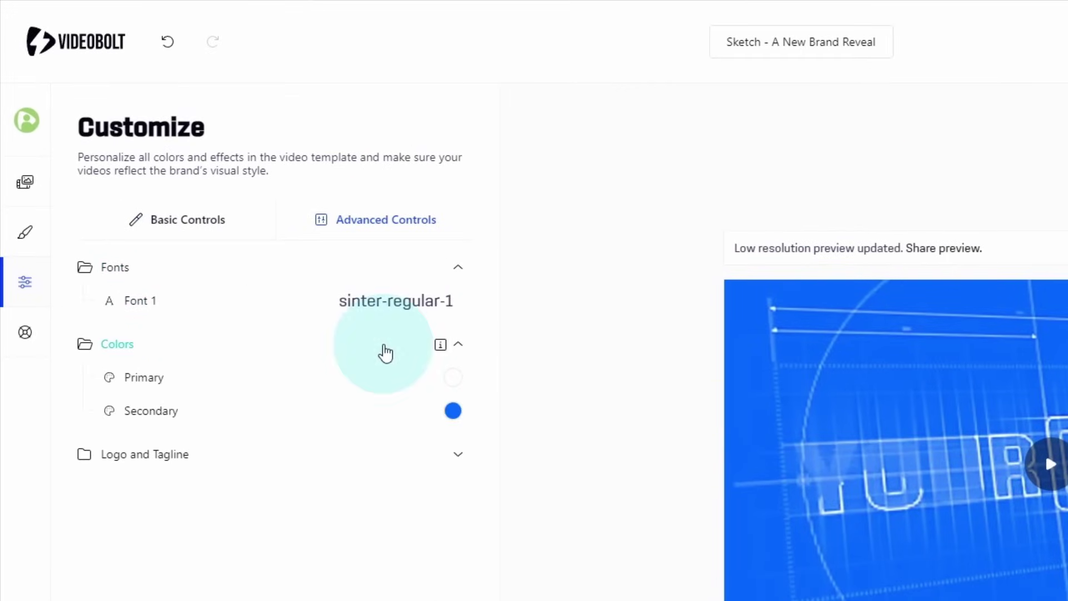
left_click(373, 463)
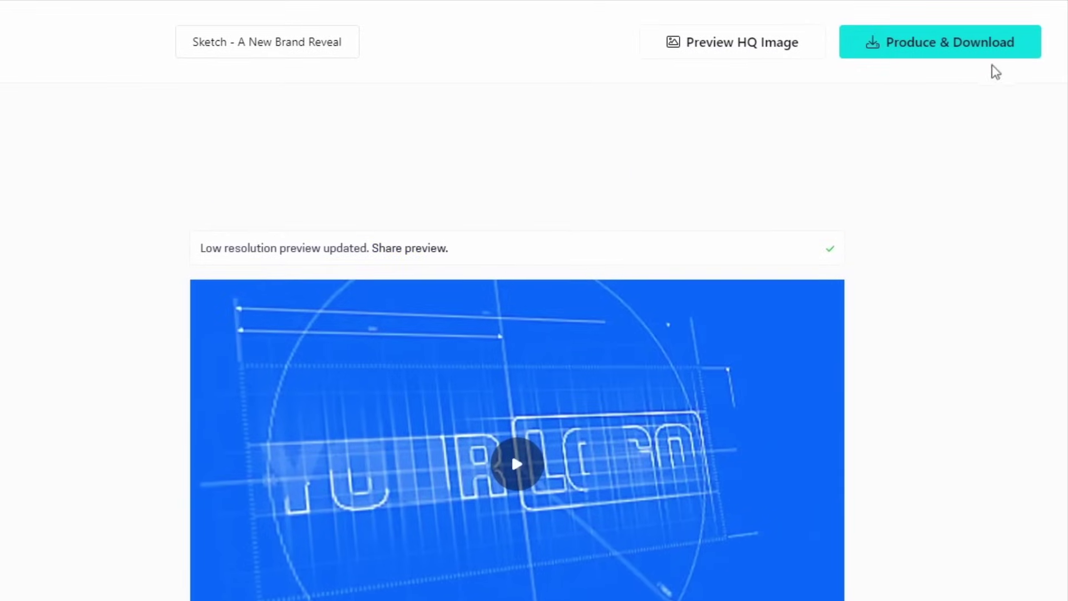
Step: Produce the final 1920x1080 video and view it among the drafts in My Videos
left_click(1008, 60)
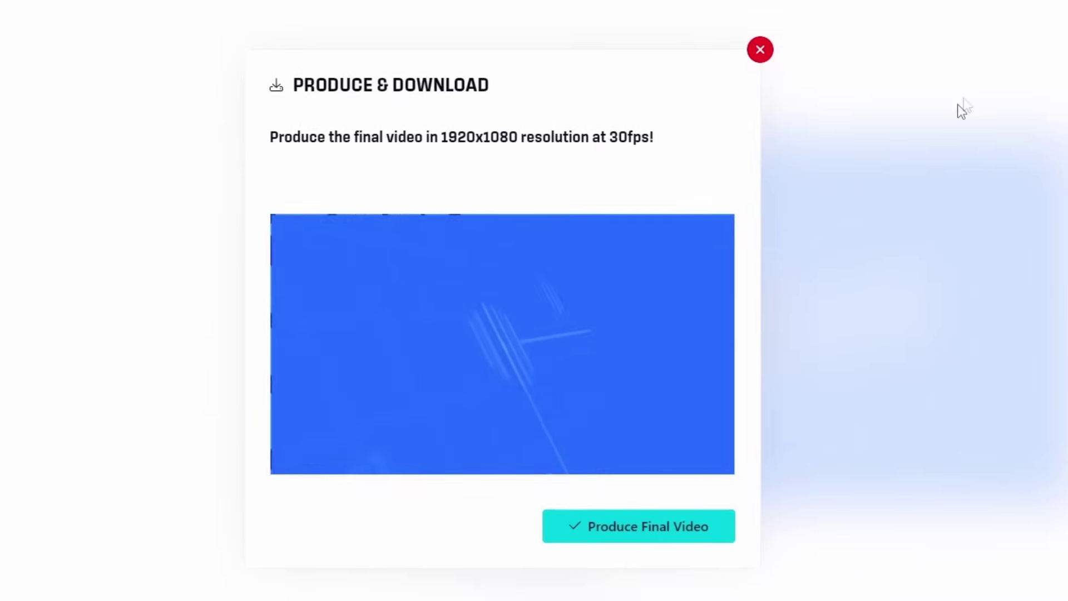
left_click(693, 526)
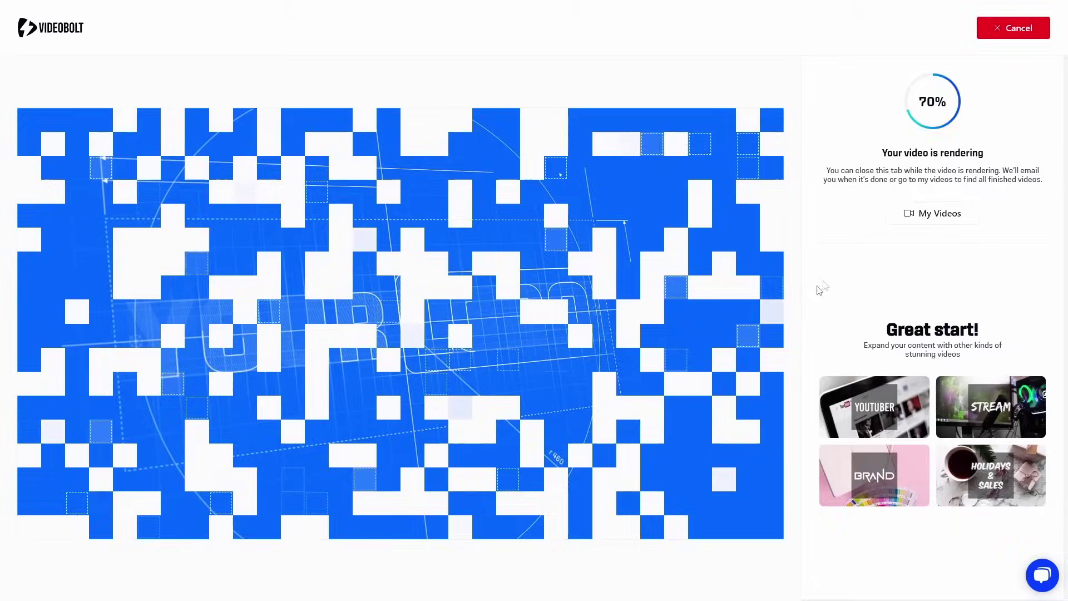
left_click(966, 217)
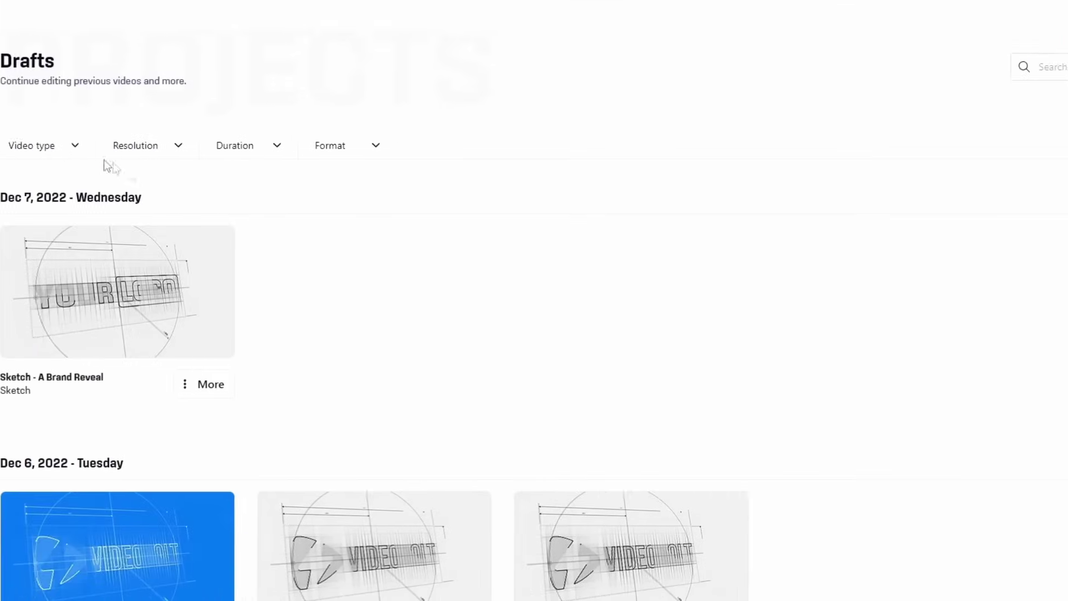
left_click(105, 146)
Step: Check the Resolution filter, then browse the uploaded logo files in the Media Library
left_click(206, 146)
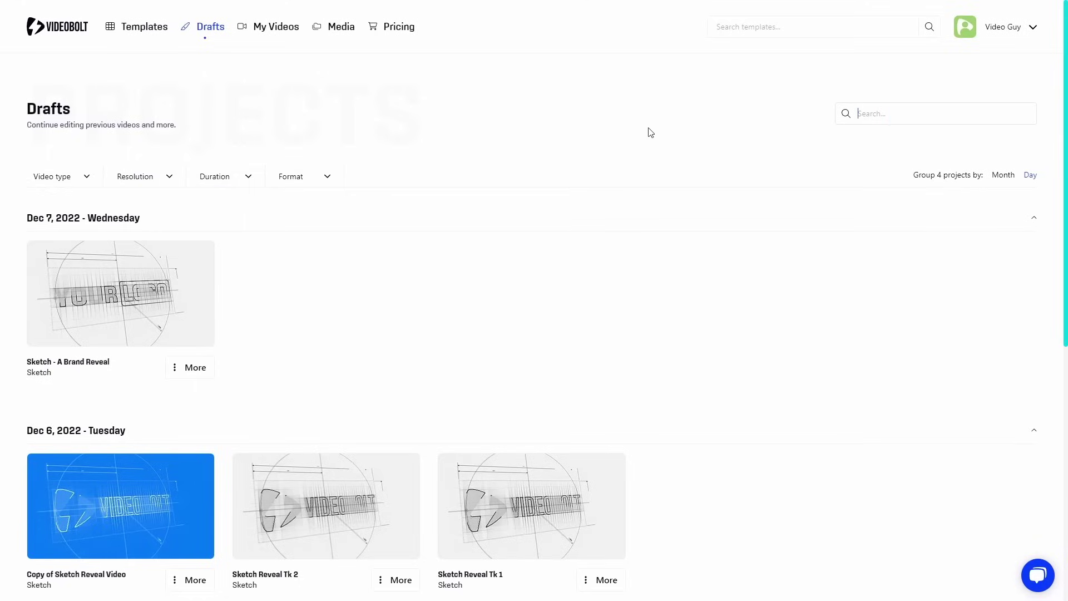
left_click(341, 27)
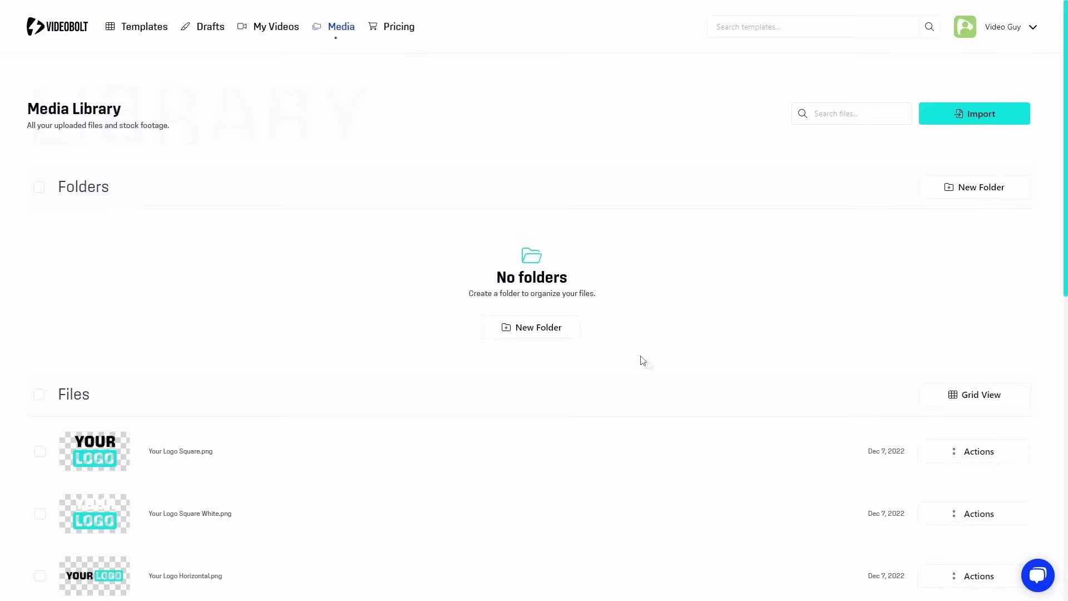
scroll(694, 401, "down", 5)
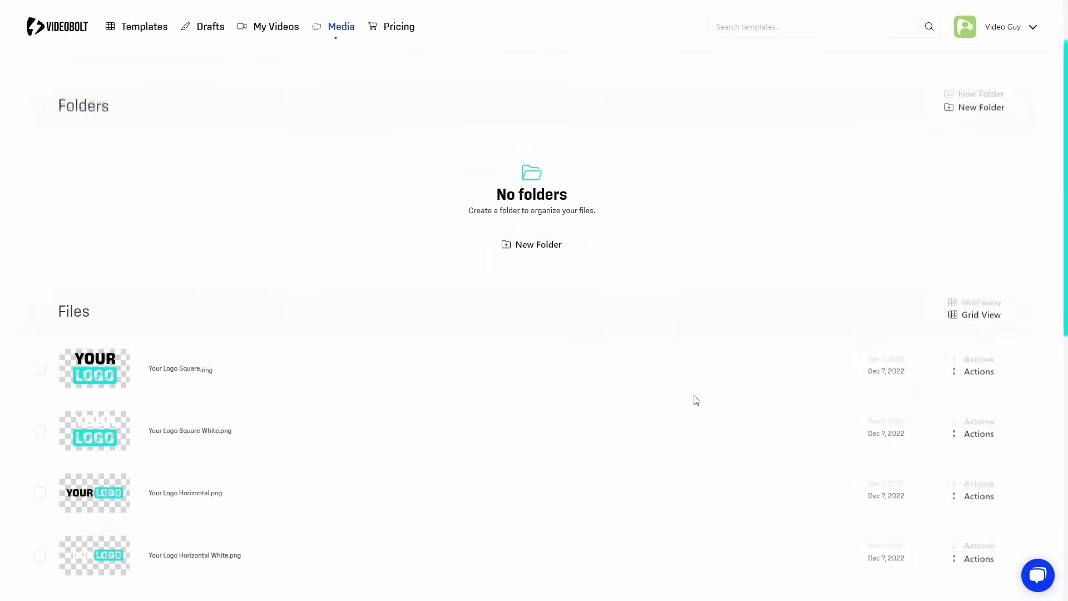